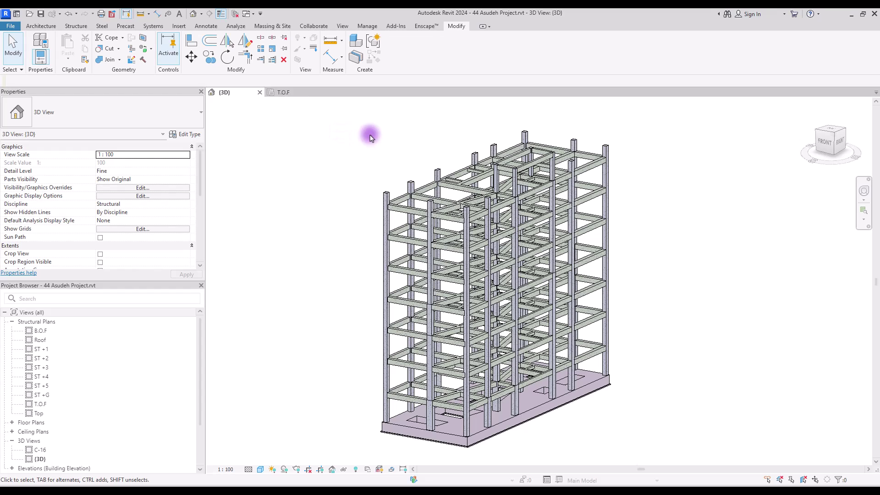
On the T.O.F structural plan, draw a Detail View section just outside the column on grid 3 near grid G, facing the column
left_click(288, 94)
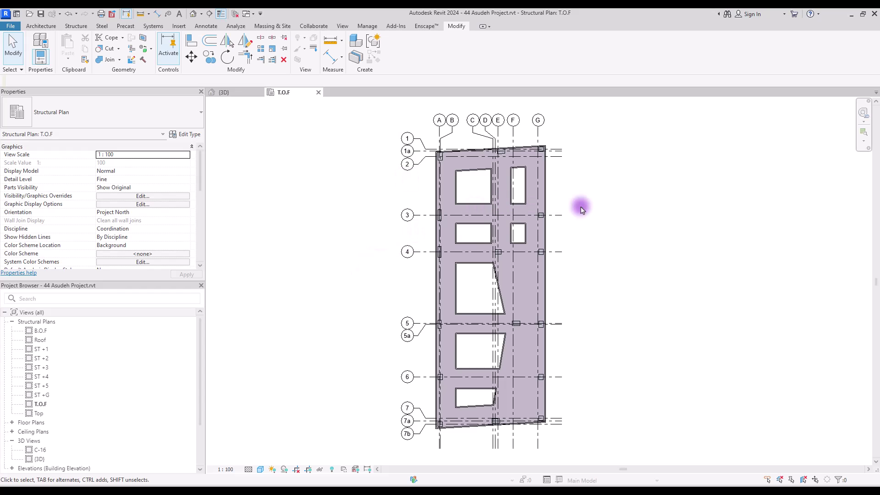
scroll(581, 209, "up", 4)
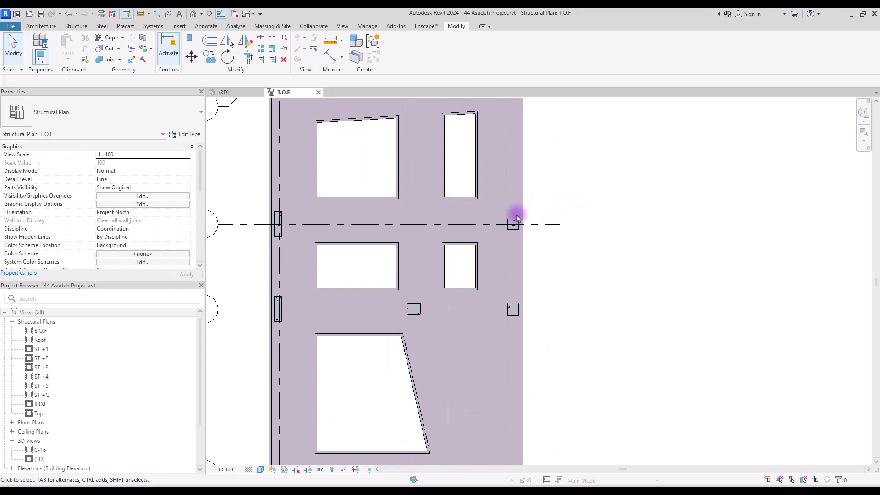
scroll(514, 219, "up", 2)
scroll(513, 220, "up", 2)
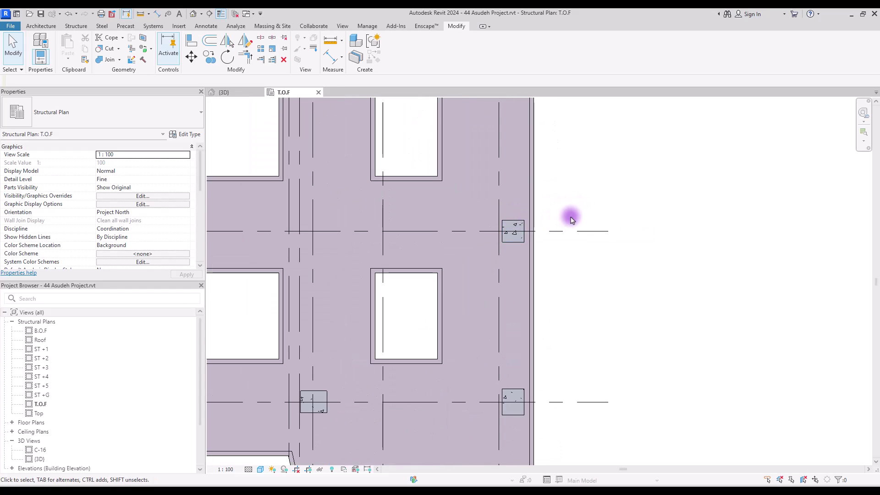
middle_click_drag(578, 224, 575, 231)
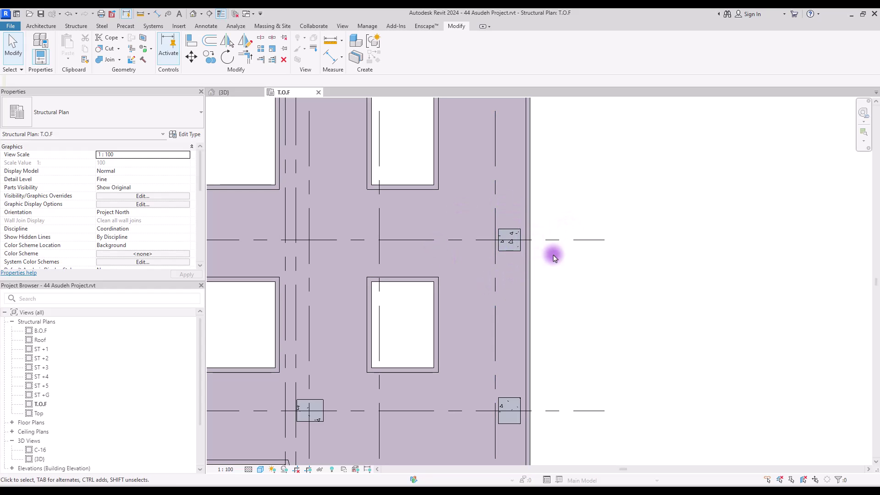
left_click(209, 13)
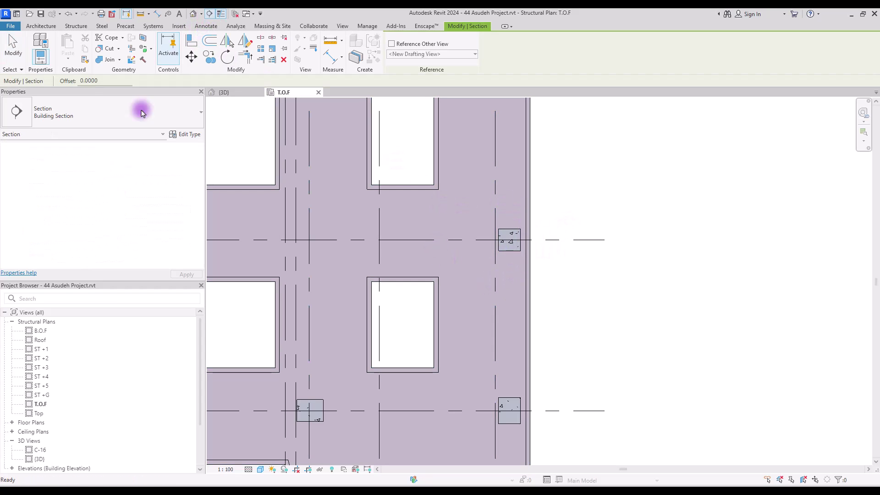
left_click(124, 114)
left_click(23, 161)
left_click(554, 188)
left_click(553, 309)
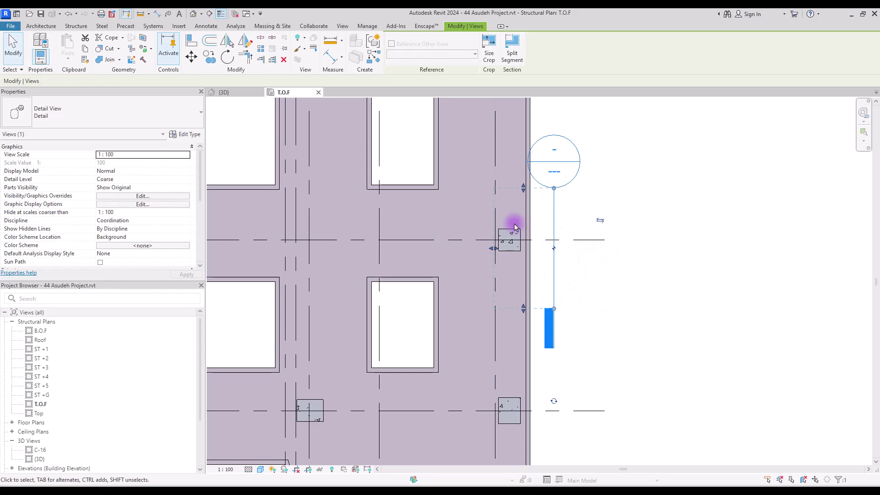
left_click(613, 173)
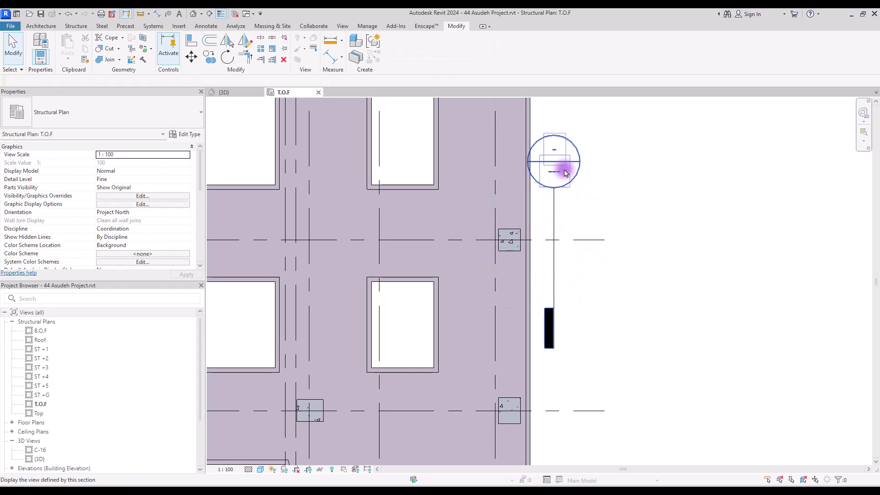
In the new section's detail view, cut a horizontal Detail section through the column between T.O.F and ST +G, flipped to look downward
double_click(564, 167)
scroll(507, 353, "up", 1)
scroll(472, 340, "up", 3)
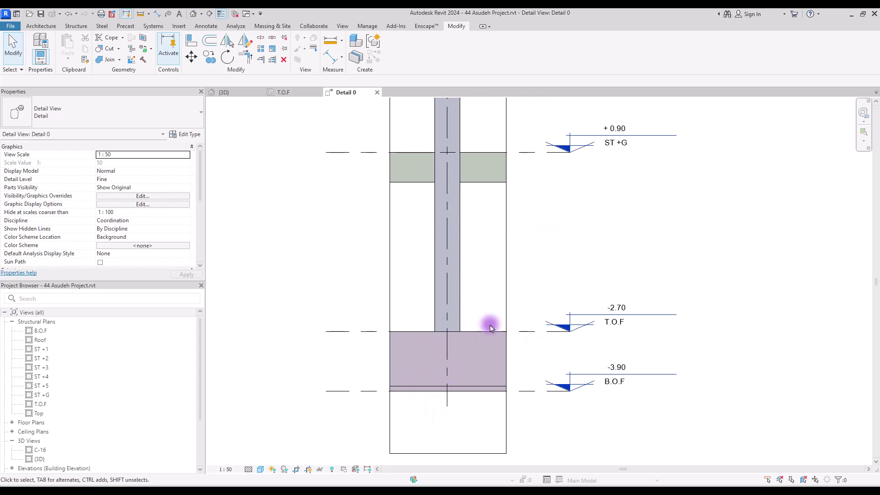
left_click(210, 14)
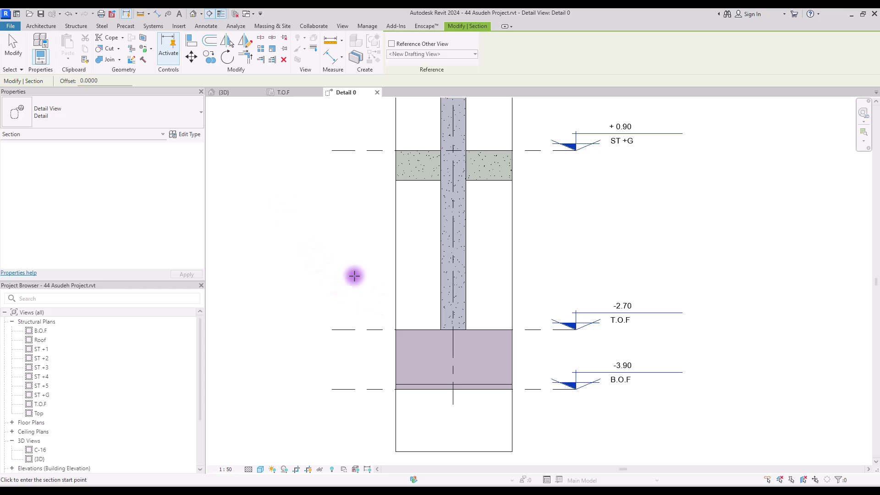
left_click(367, 269)
left_click(558, 267)
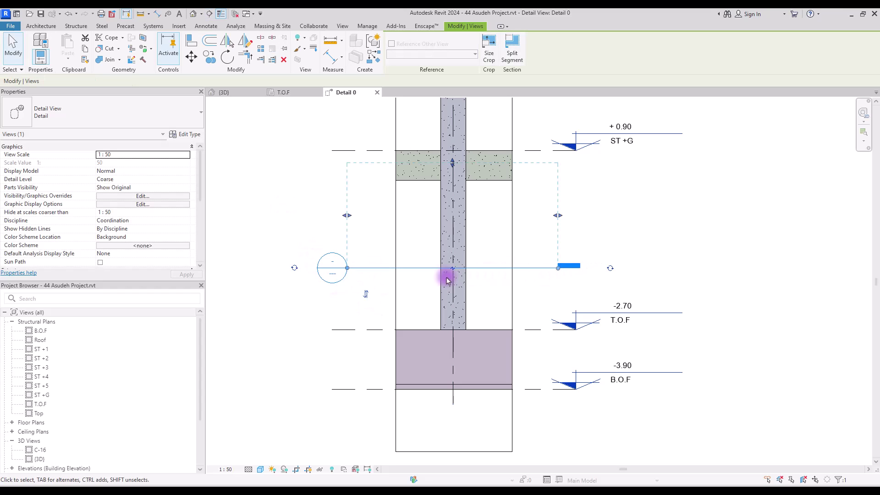
key("space")
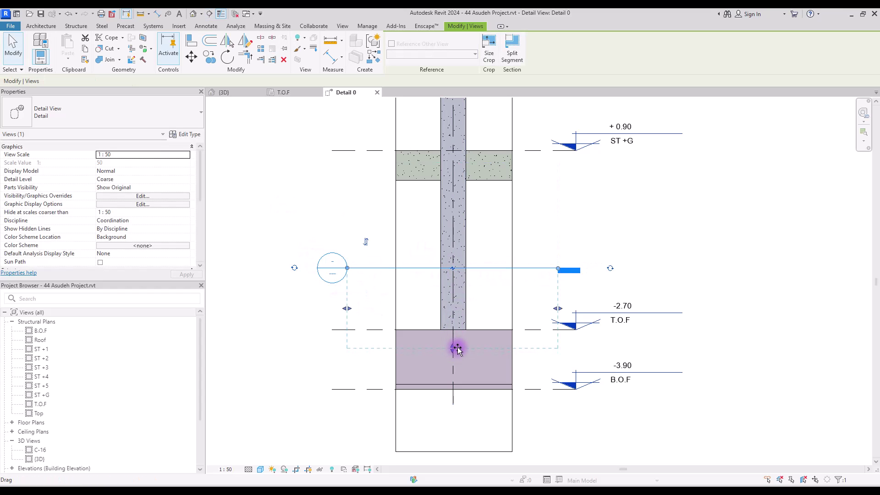
key("Escape")
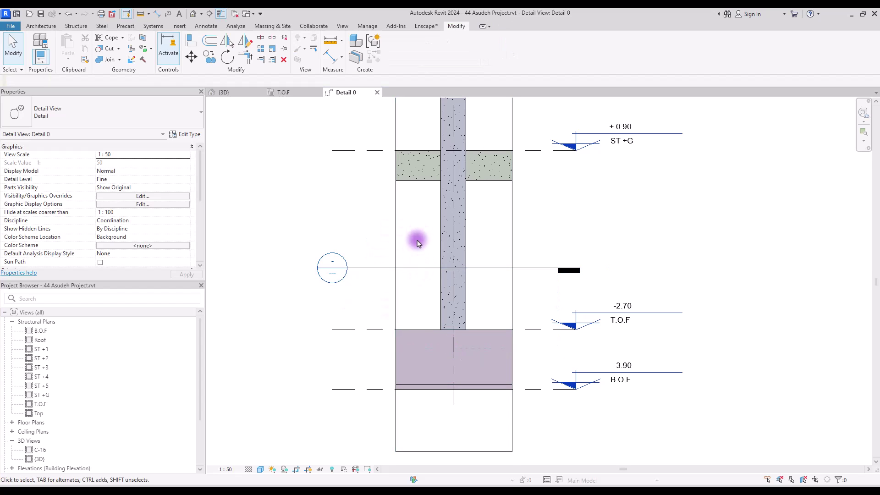
Hide the horizontal section mark in the current detail view and open the column cross-section view that it defines
right_click(409, 271)
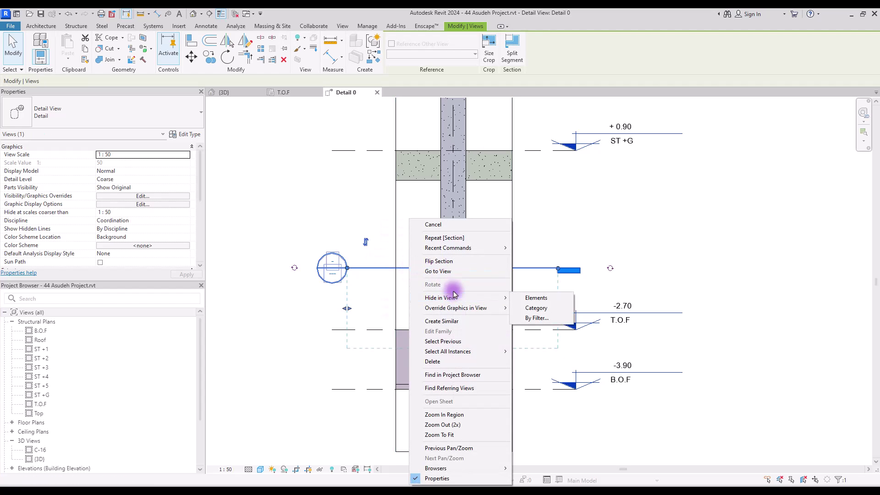
mouse_move(440, 297)
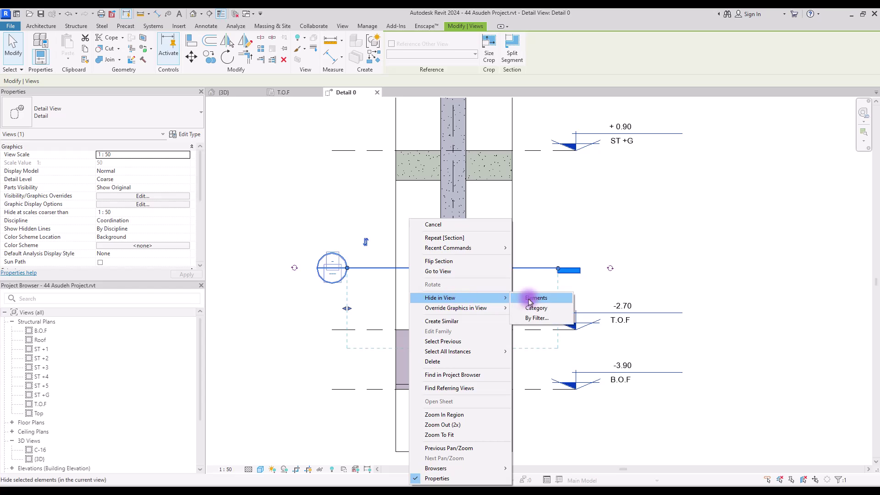
left_click(535, 298)
double_click(634, 290)
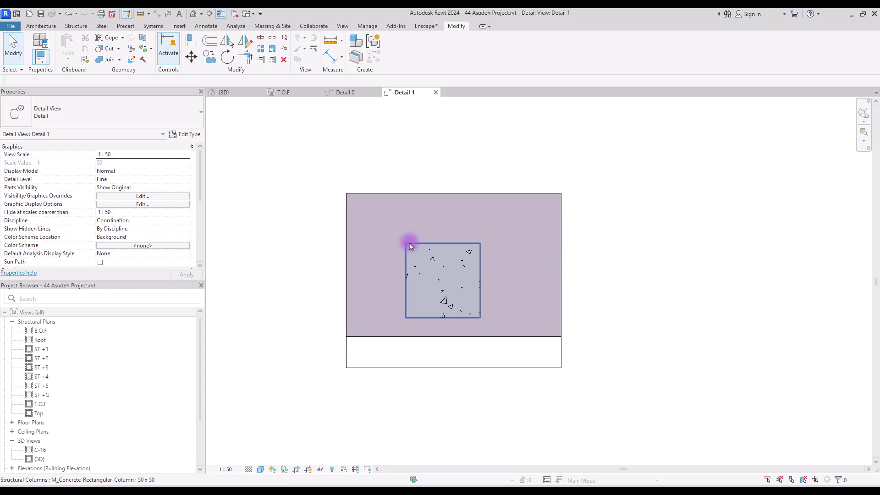
Examine the concrete column's rebar cover properties and the cover types available for its top face
left_click(410, 270)
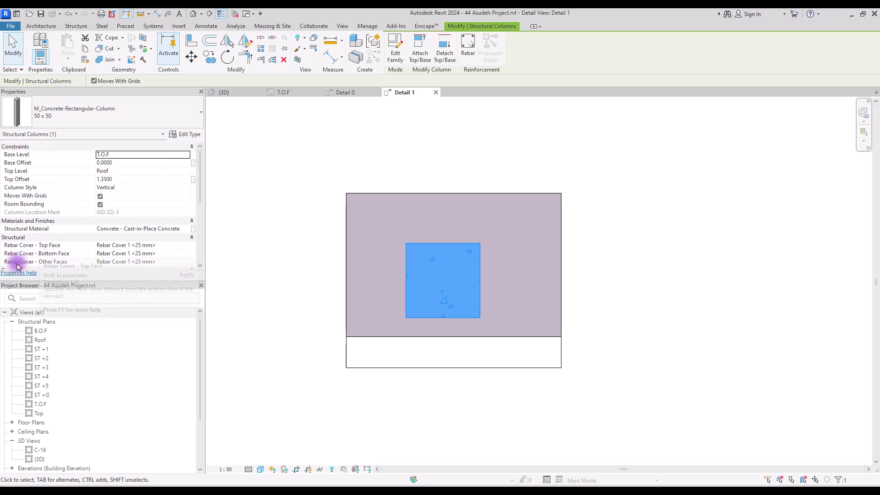
scroll(196, 183, "down", 3)
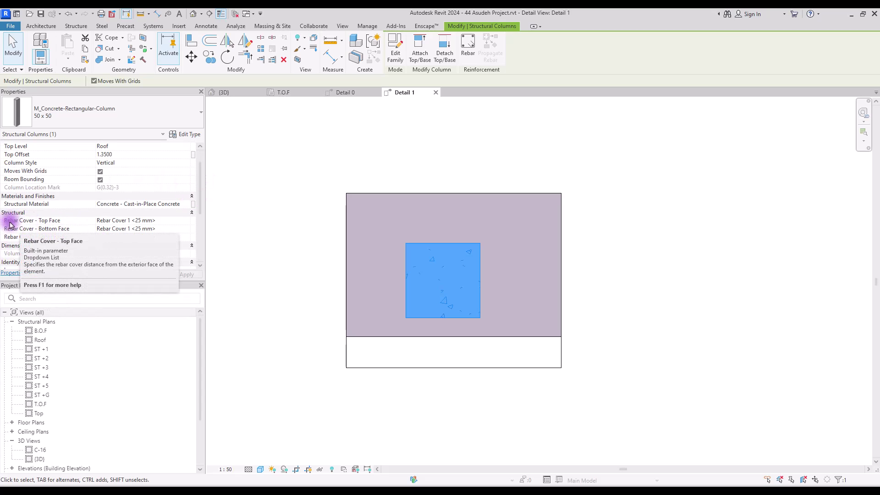
left_click(188, 221)
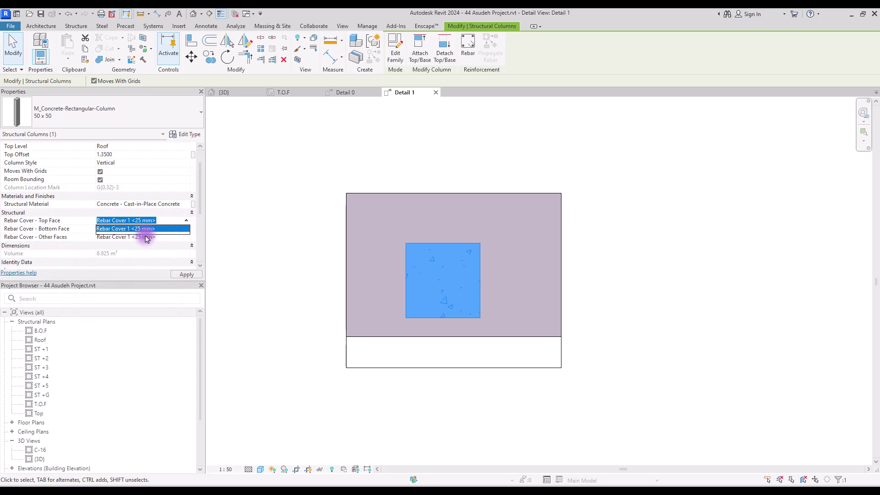
left_click(262, 250)
left_click(448, 226)
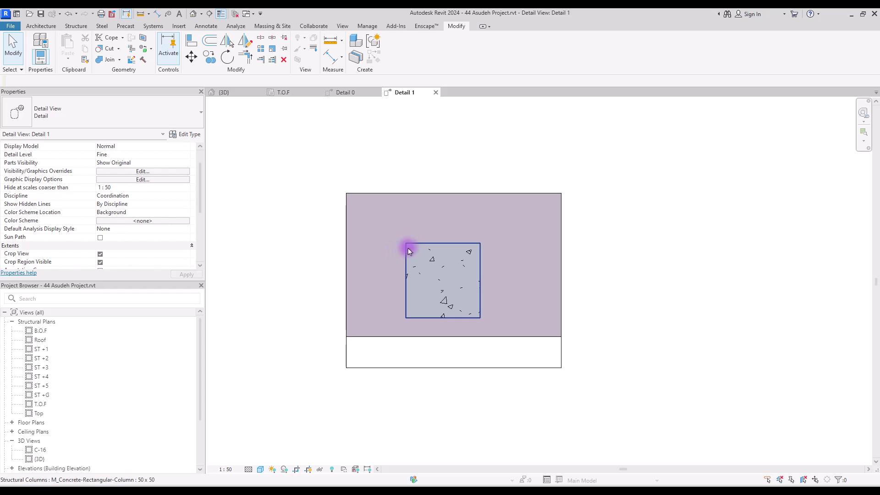
Add a rebar cover type named Rebar Column with a 50 mm setting in the Rebar Cover Settings
left_click(76, 26)
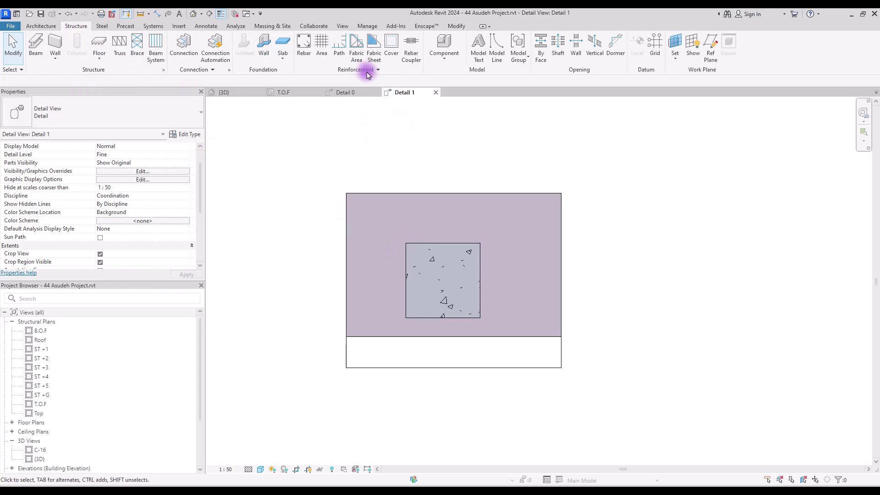
left_click(378, 69)
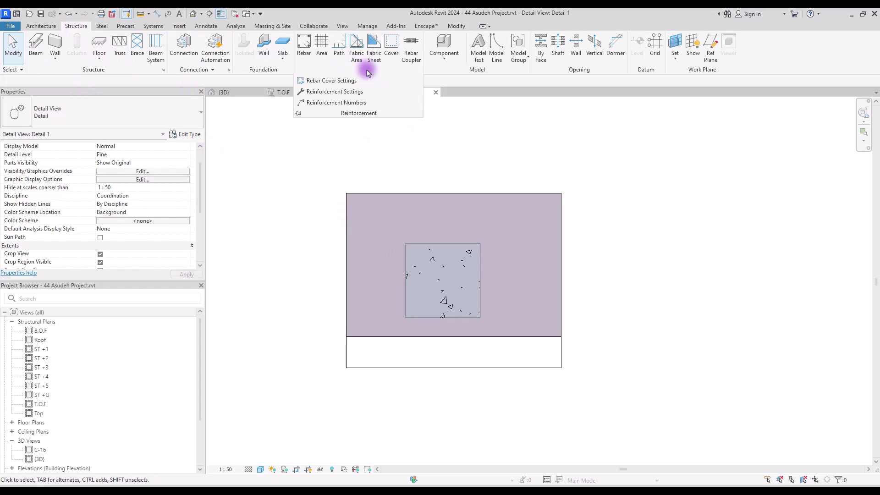
left_click(333, 86)
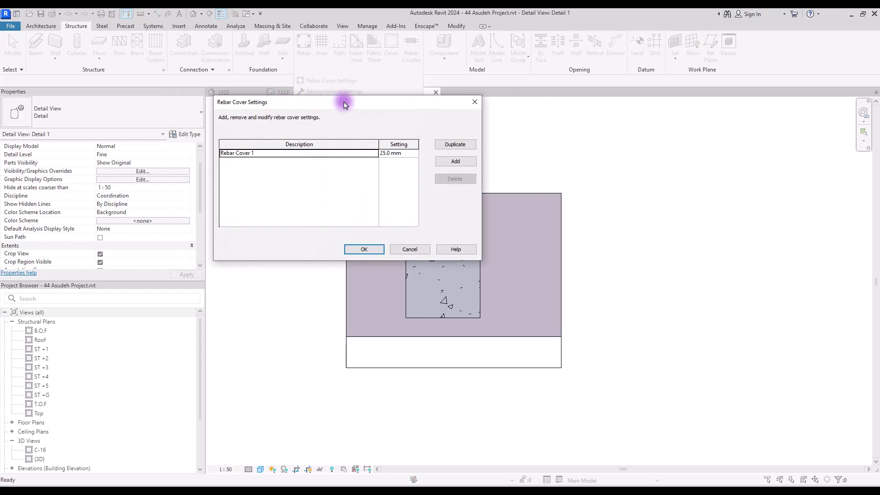
left_click(508, 160)
left_click(319, 161)
left_click_drag(319, 161, 295, 161)
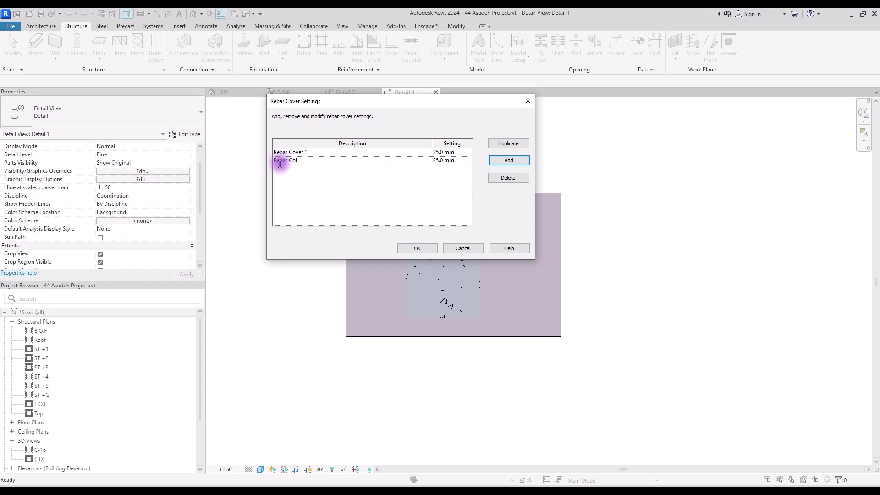
left_click(440, 170)
left_click(440, 162)
left_click_drag(439, 161, 428, 160)
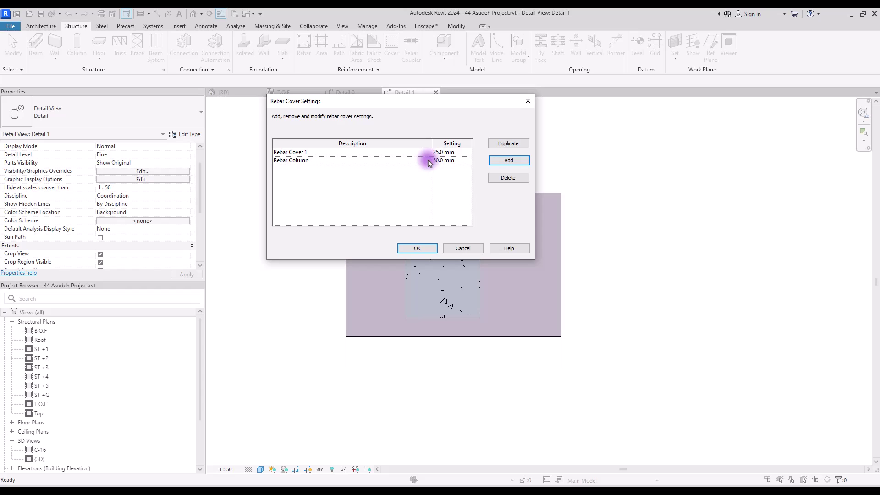
left_click(416, 248)
Assign the Rebar Column <50 mm> cover to the column's top, bottom and other faces
left_click(431, 288)
left_click(363, 263)
left_click(419, 247)
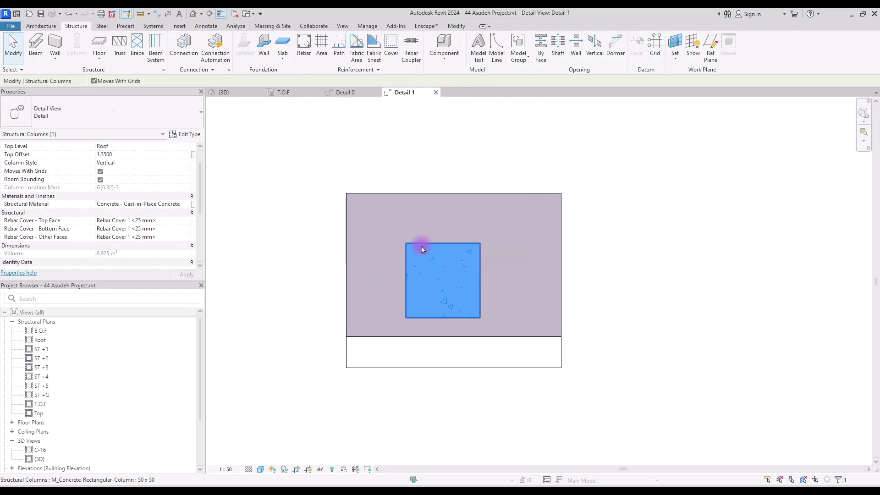
left_click(187, 221)
left_click(186, 220)
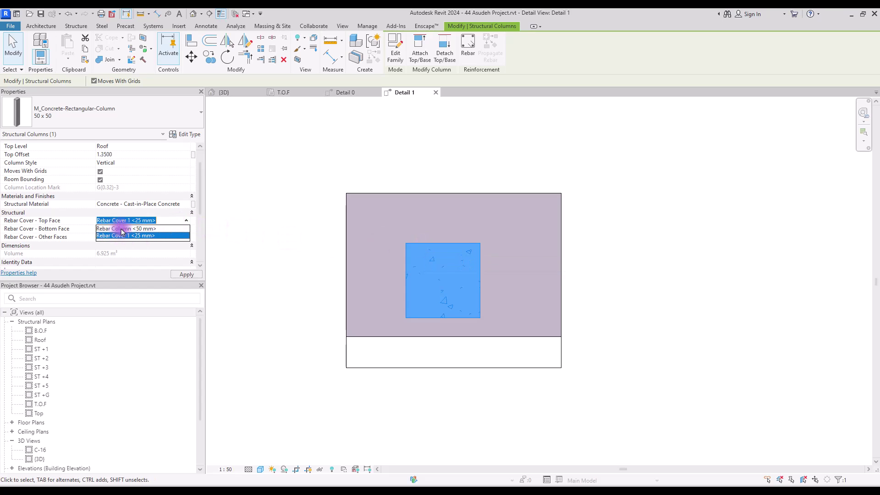
left_click(183, 229)
left_click(186, 229)
left_click(186, 229)
left_click(161, 236)
left_click(161, 237)
left_click(186, 237)
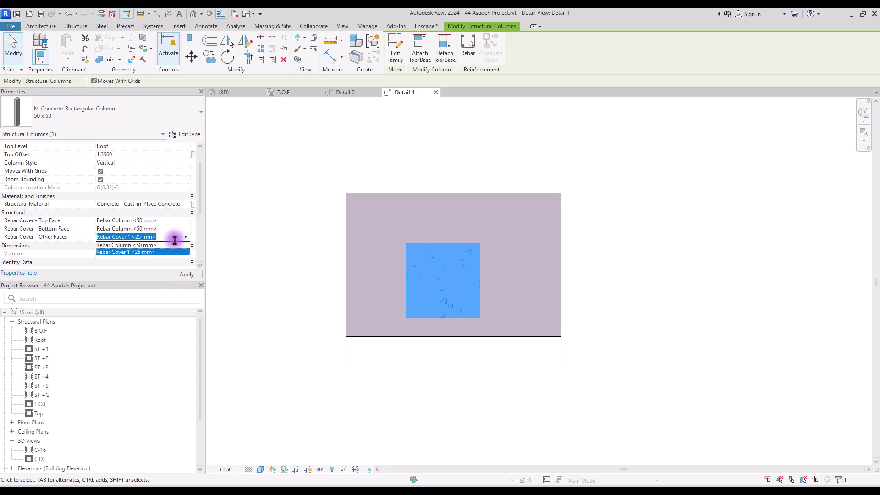
left_click(144, 244)
left_click(325, 258)
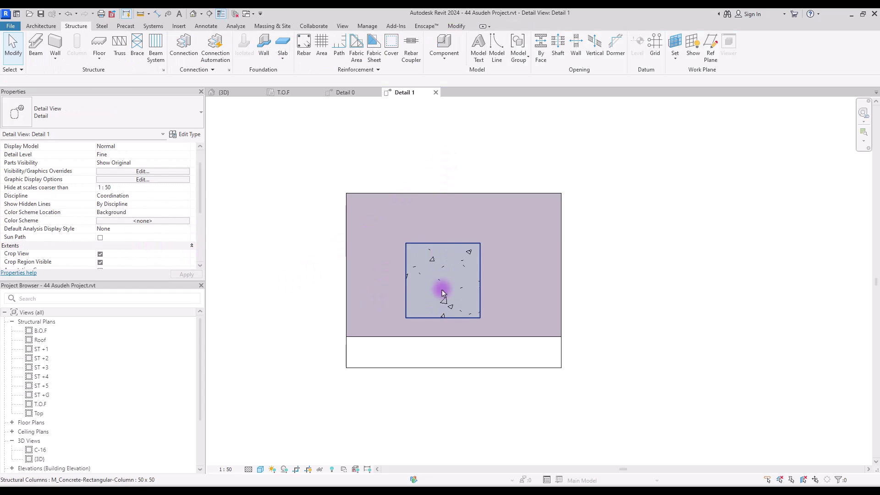
Start placing rebar in the column, accept the default rebar shape definition options, and choose stirrup shape 51
left_click(455, 245)
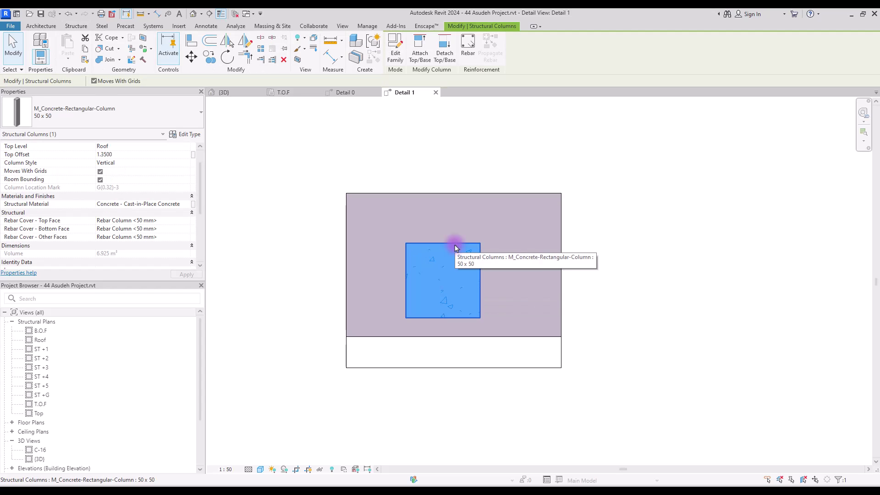
left_click(466, 51)
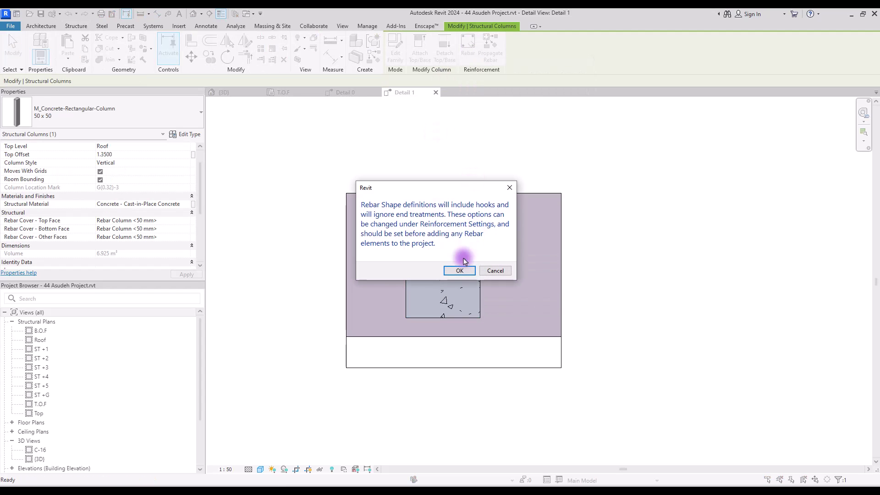
left_click(460, 271)
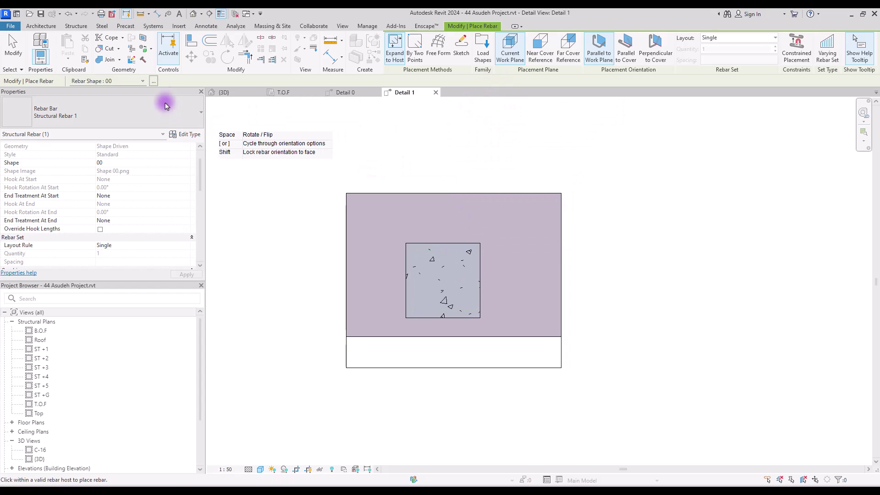
left_click(153, 80)
left_click_drag(876, 110, 877, 431)
left_click(831, 265)
scroll(831, 275, "down", 3)
scroll(869, 367, "down", 2)
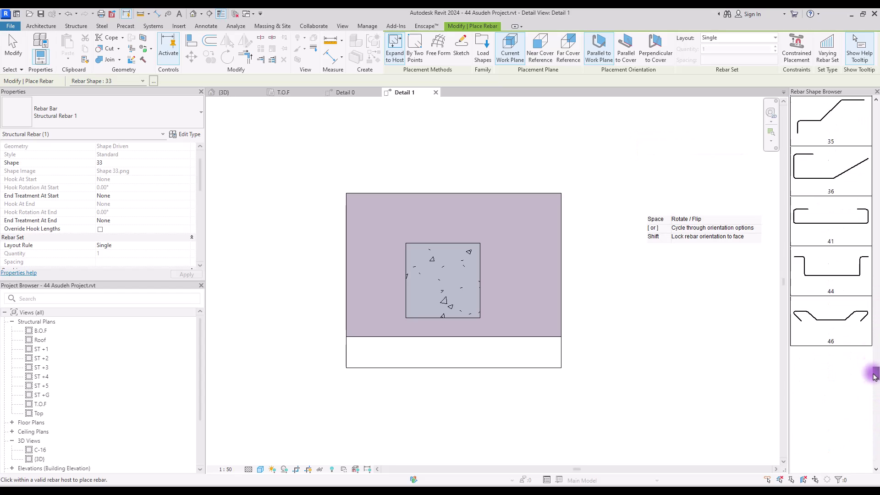
left_click(852, 367)
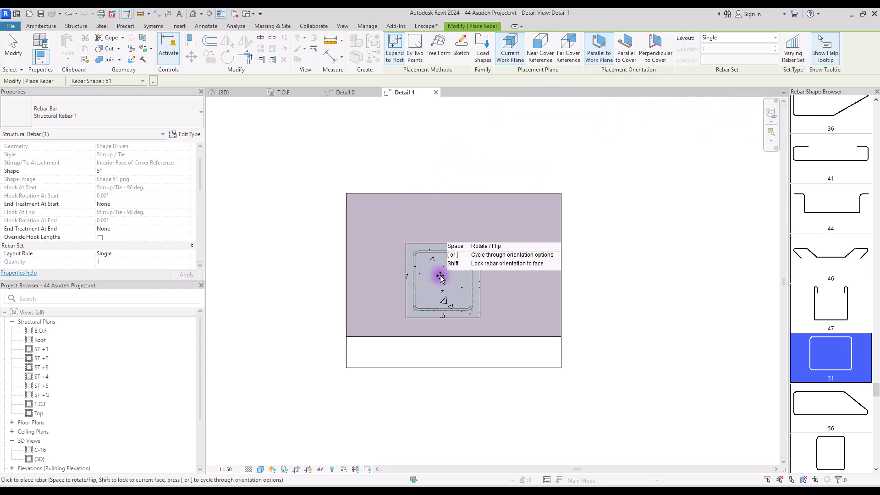
Preview the shape 51 stirrup with the Parallel to Cover, Perpendicular to Cover and Parallel to Work Plane orientations, and leave rebar placement
left_click(621, 63)
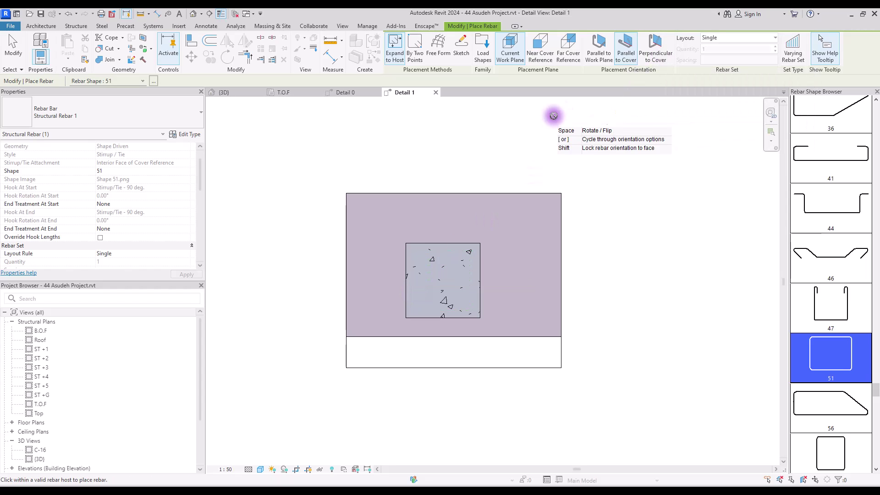
left_click(651, 60)
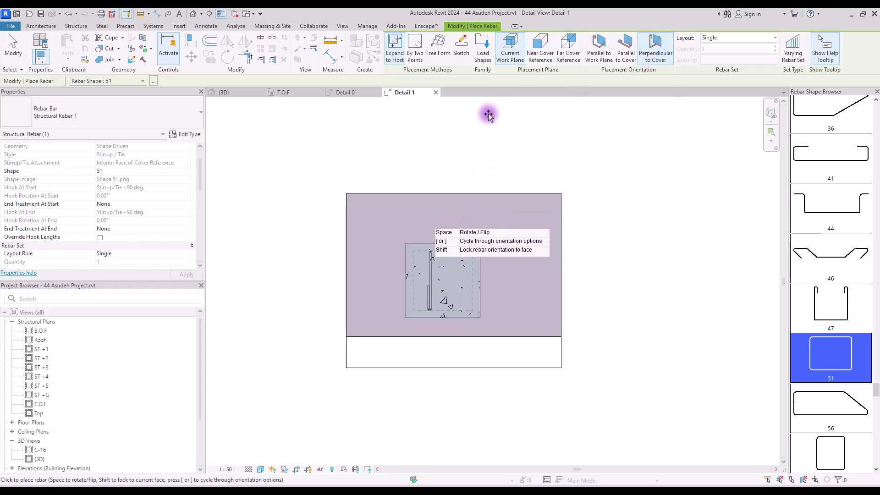
left_click(599, 48)
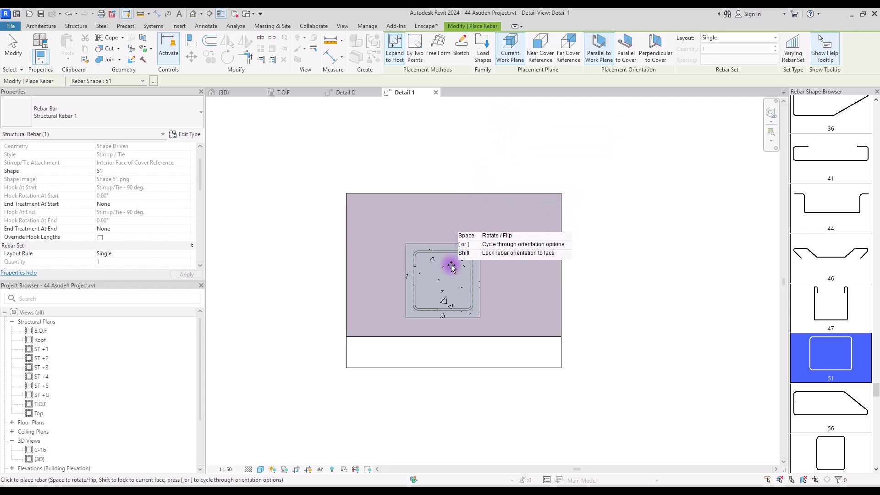
key("Escape")
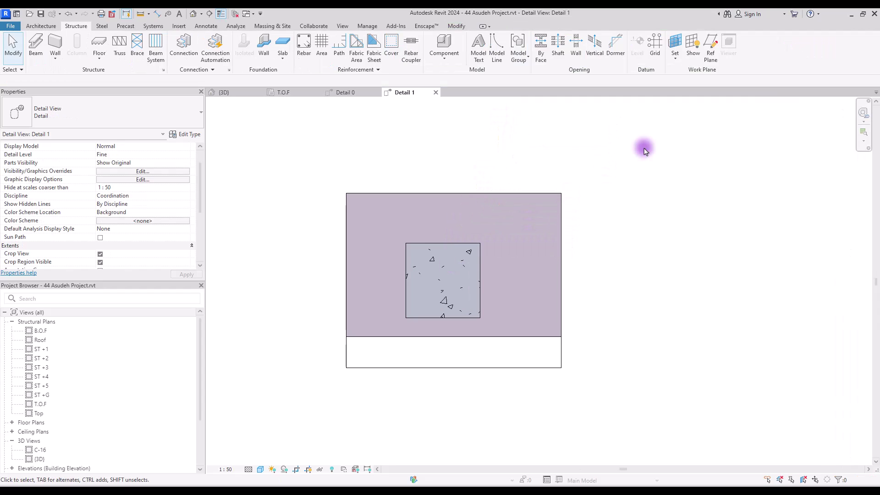
Switch to the AutoCAD drawing alongside Revit and examine the Column Type C-6 elevation from base to roof
left_click(865, 16)
left_click(633, 435)
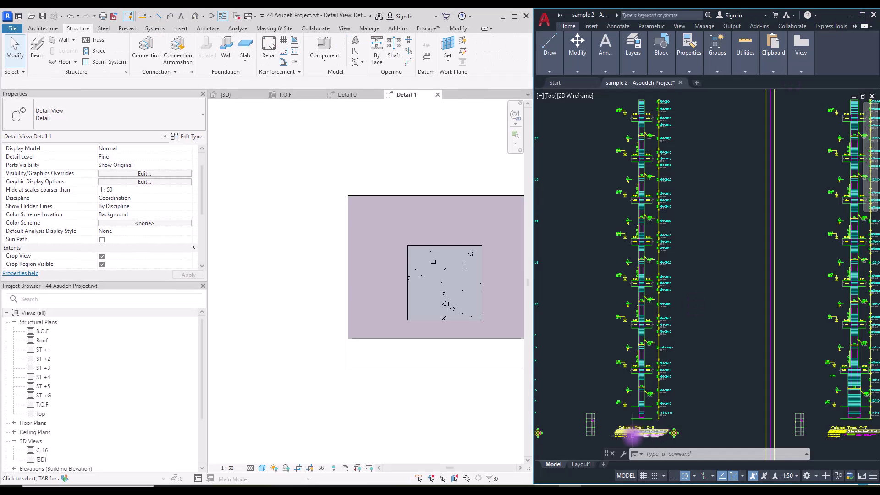
middle_click_drag(617, 398, 648, 320)
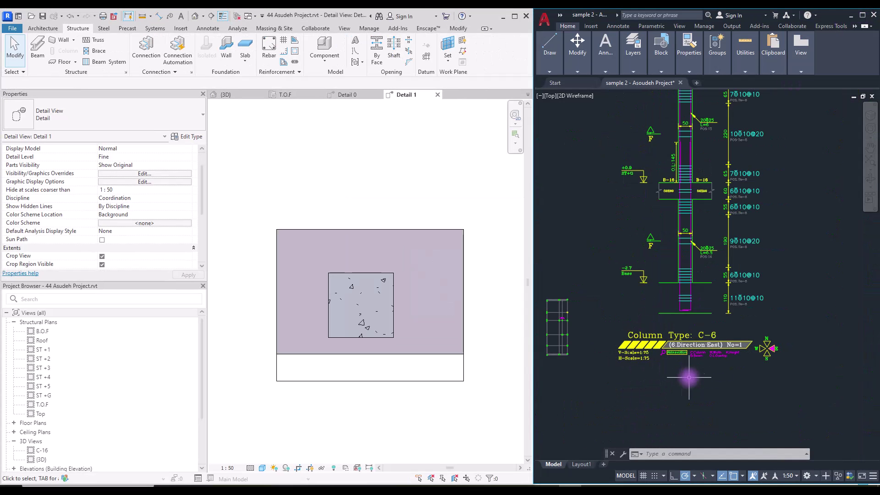
mouse_move(638, 202)
middle_mouse_down()
mouse_move(659, 230)
mouse_move(638, 240)
mouse_move(635, 276)
middle_mouse_up()
mouse_move(644, 246)
middle_mouse_down()
mouse_move(637, 355)
mouse_move(633, 350)
middle_mouse_up()
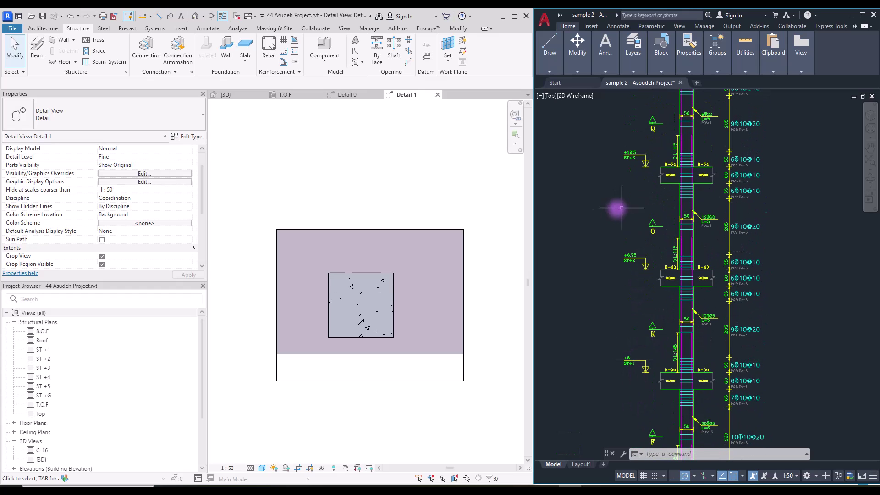
middle_click_drag(599, 171, 583, 359)
middle_click_drag(650, 179, 632, 275)
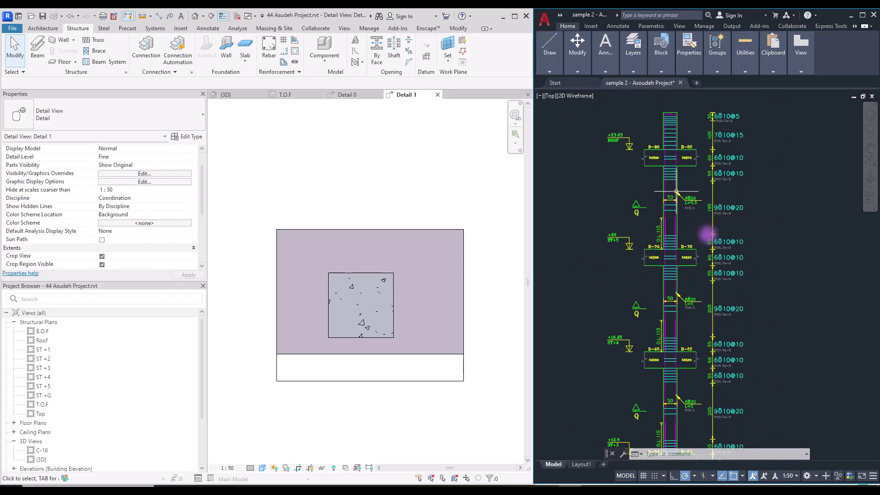
Copy the Section F detail with its stirrup drawings and paste it beside the base of the Column Type C-6 elevation
scroll(701, 226, "down", 8)
scroll(607, 209, "up", 10)
left_click_drag(608, 157, 759, 392)
key("ctrl+c")
scroll(654, 236, "down", 3)
scroll(653, 236, "down", 5)
scroll(749, 302, "up", 8)
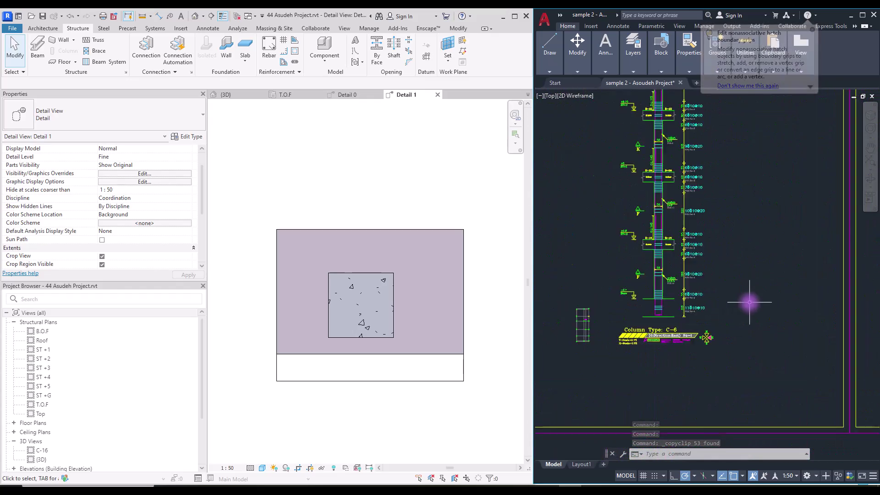
scroll(750, 302, "up", 2)
right_click(746, 189)
left_click(752, 196)
key("ctrl+v")
scroll(723, 284, "up", 3)
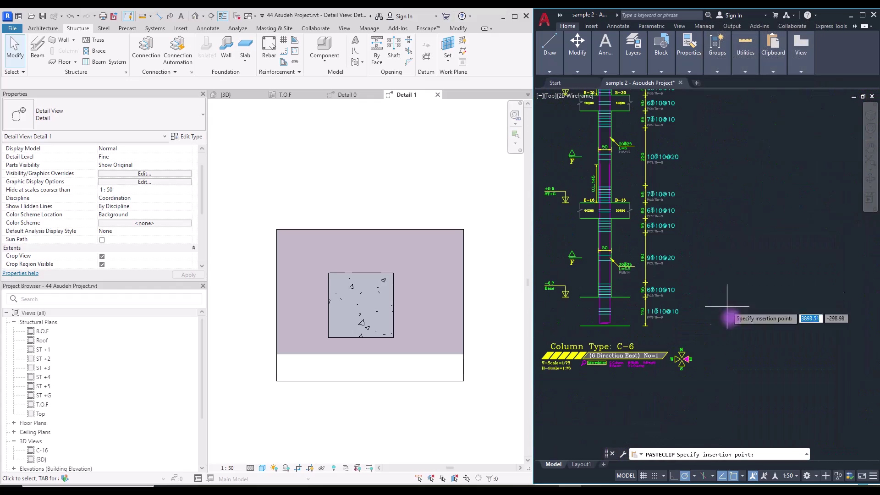
left_click(723, 284)
Examine the stirrup arrangement and cover in Section F, and the stirrup callouts near the base of column C-6
scroll(612, 285, "up", 4)
middle_click_drag(613, 284, 609, 289)
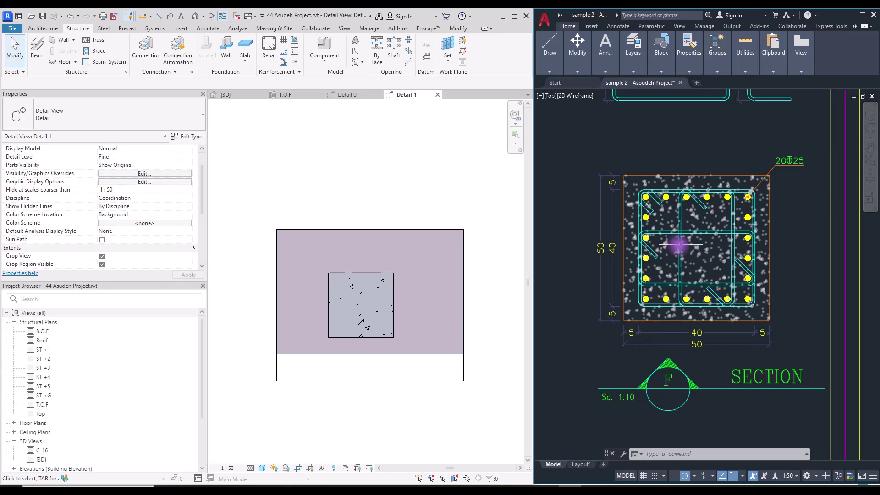
middle_click_drag(646, 258, 674, 260)
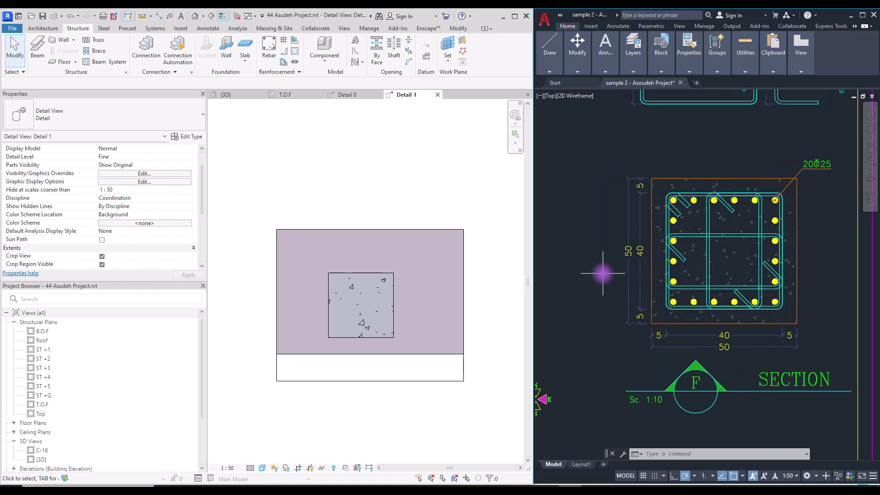
left_click(584, 290)
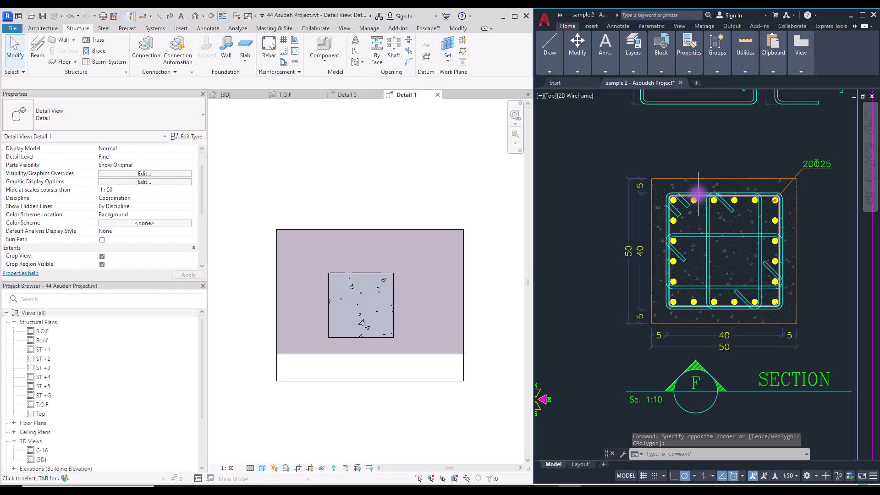
mouse_move(695, 200)
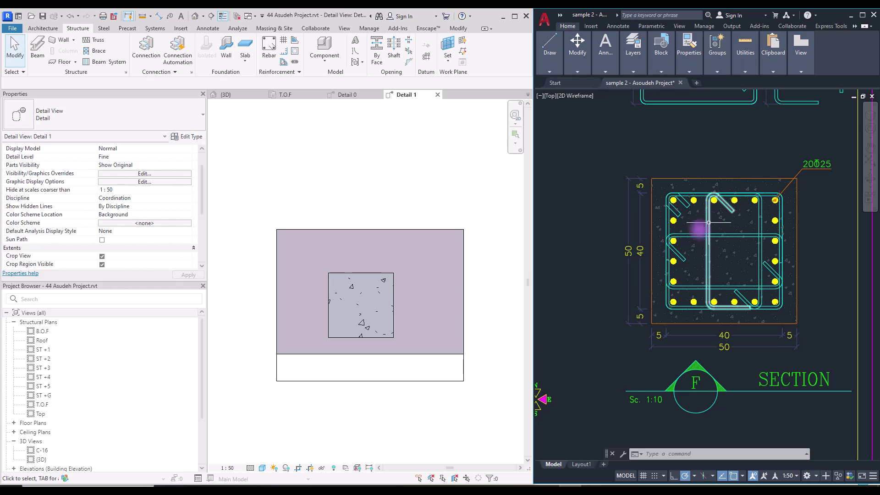
scroll(708, 222, "down", 3)
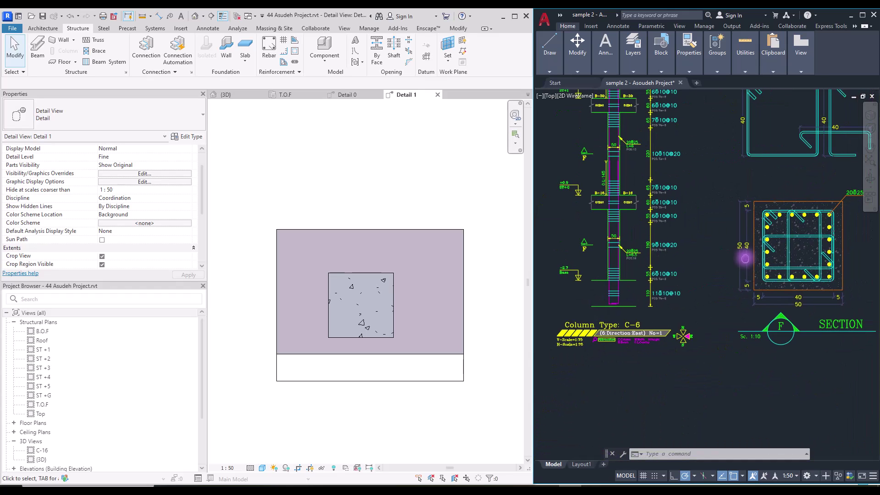
scroll(640, 297, "up", 2)
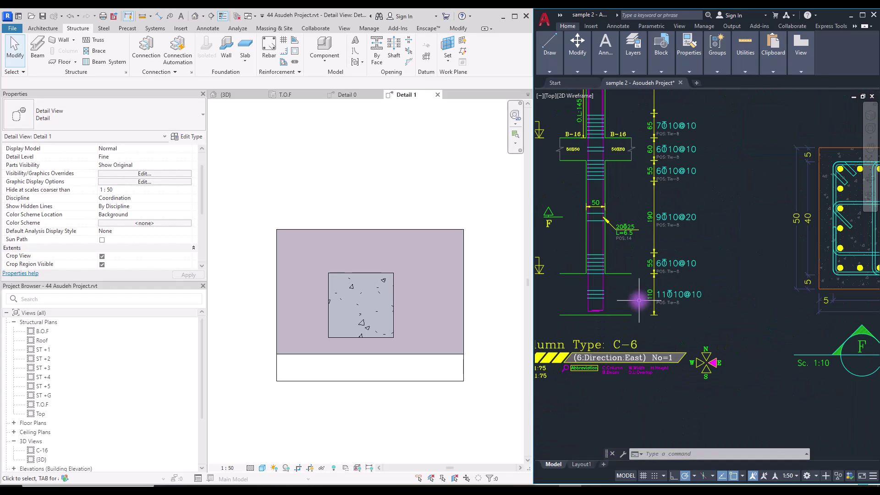
middle_click_drag(640, 300, 702, 298)
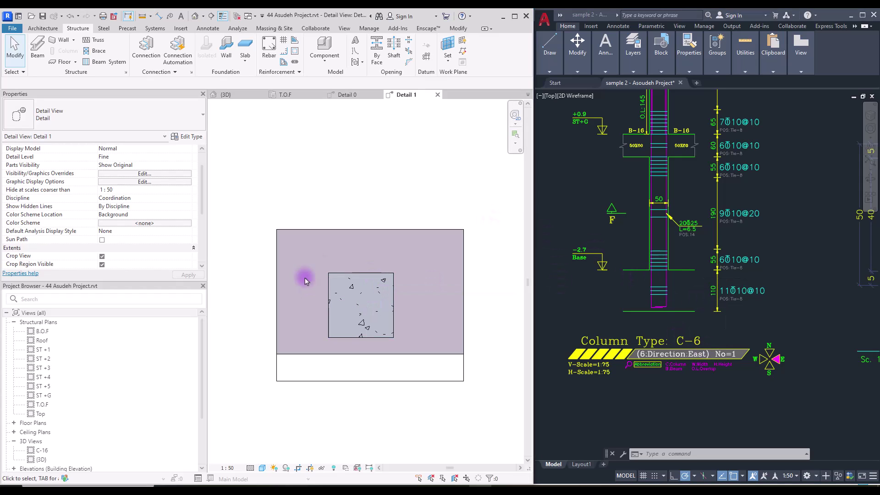
Switch back to Revit, start placing rebar in the Detail 1 concrete column, and accept the rebar shape definition options
left_click(354, 278)
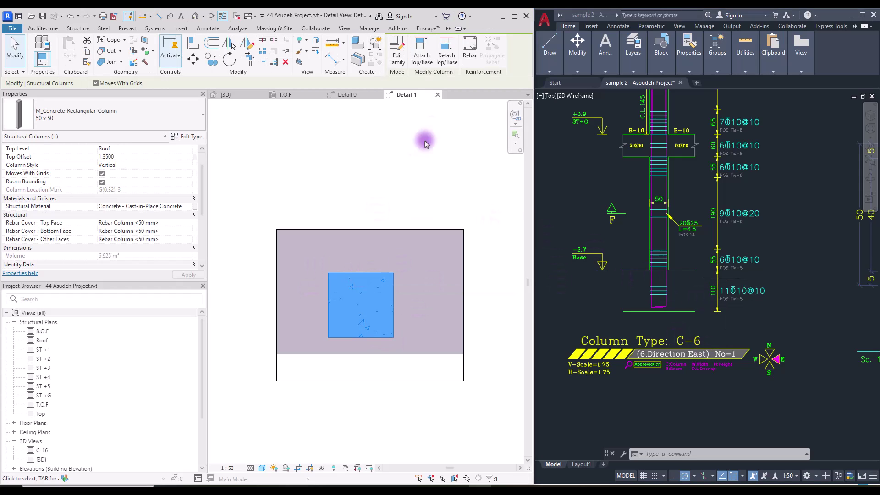
left_click(469, 54)
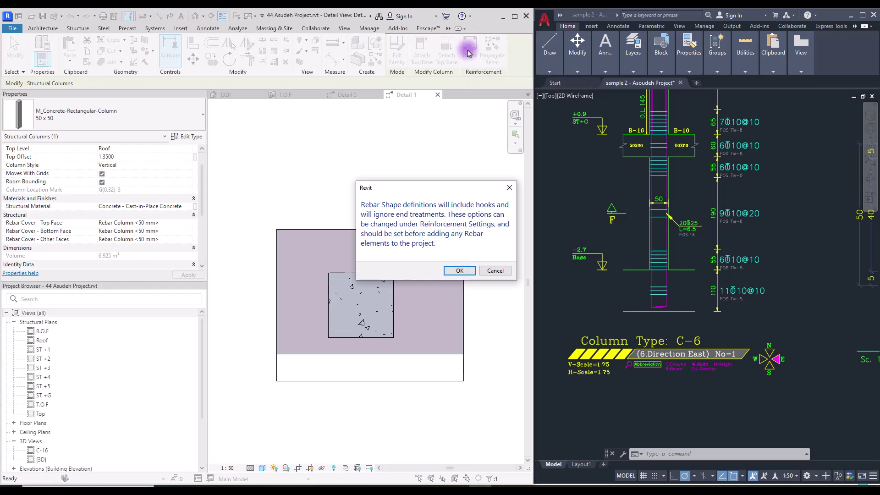
left_click(469, 275)
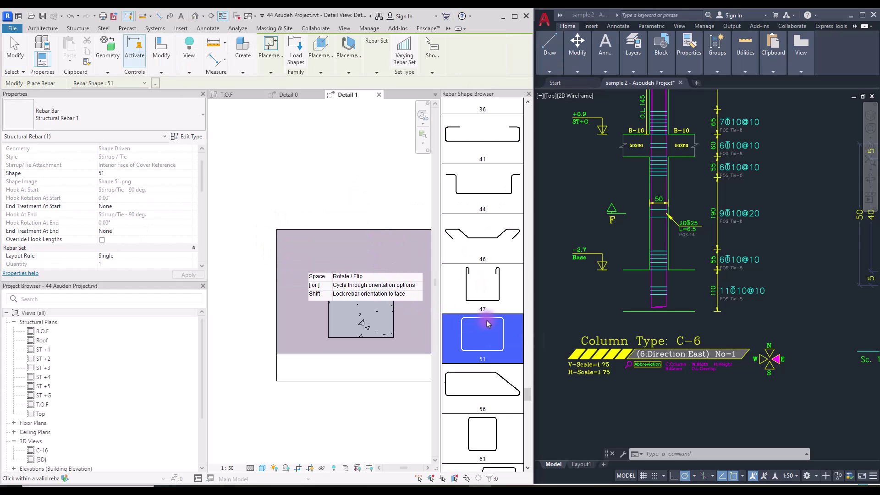